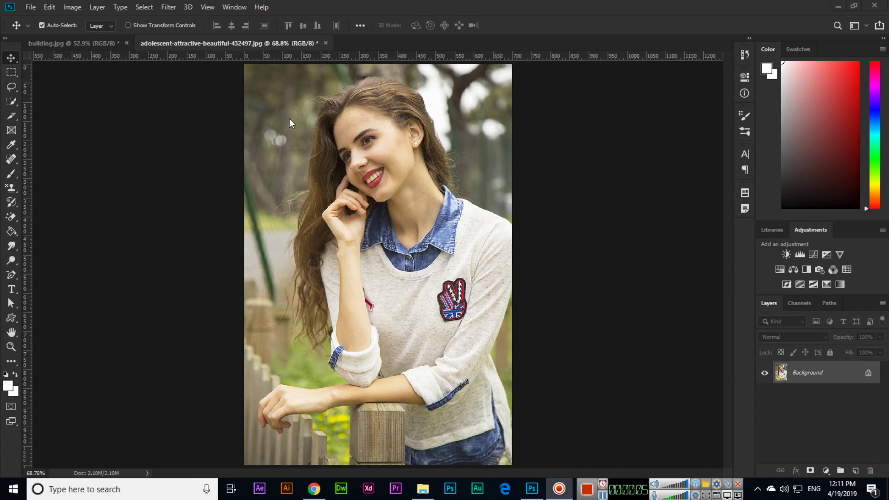
Step: Preview the Paste Special options, then marquee the woman photo down to its bottom-right corner
left_click(51, 7)
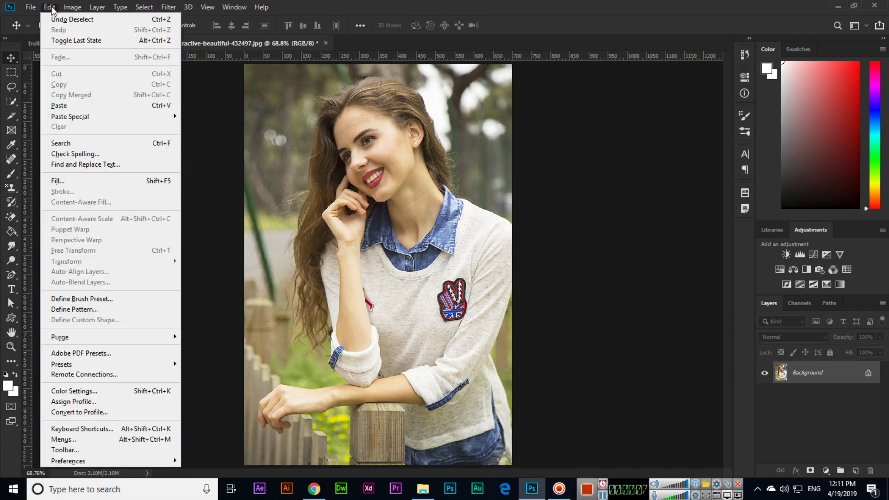
mouse_move(70, 116)
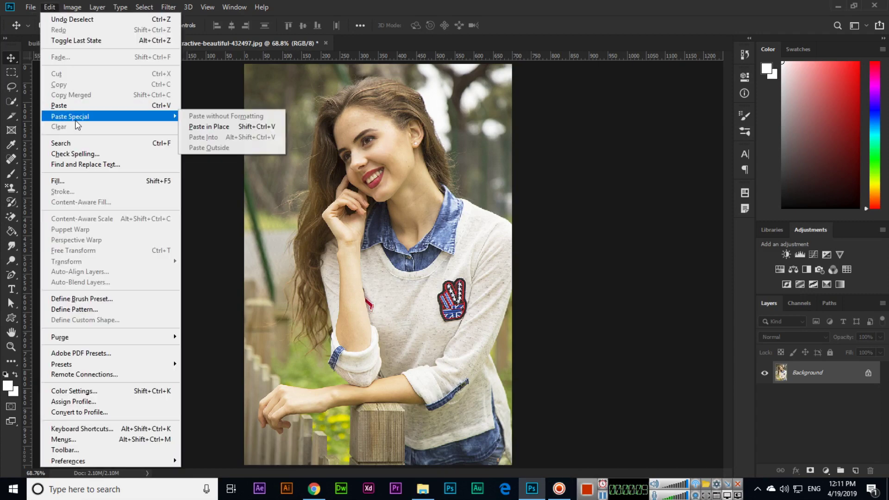
key("Escape")
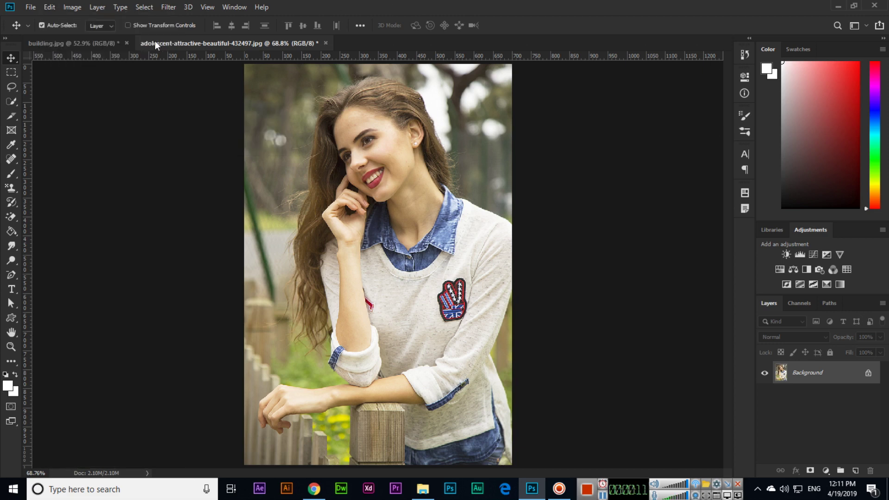
left_click(13, 73)
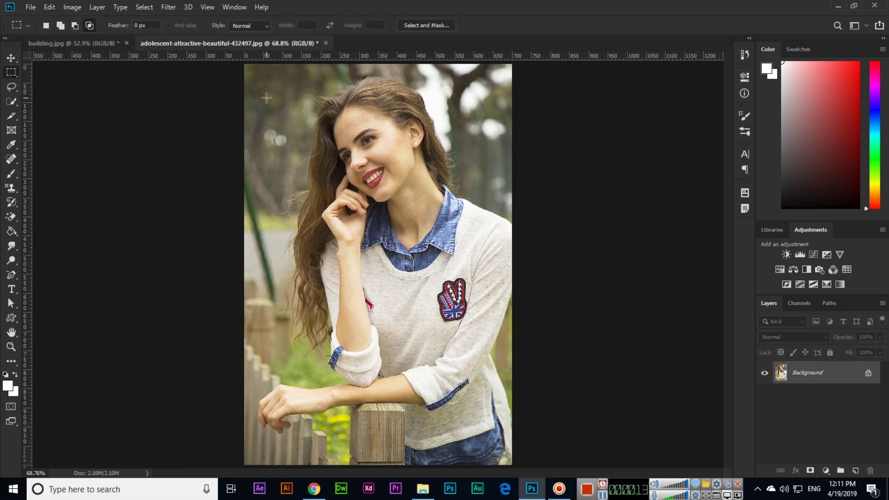
left_click_drag(262, 84, 521, 464)
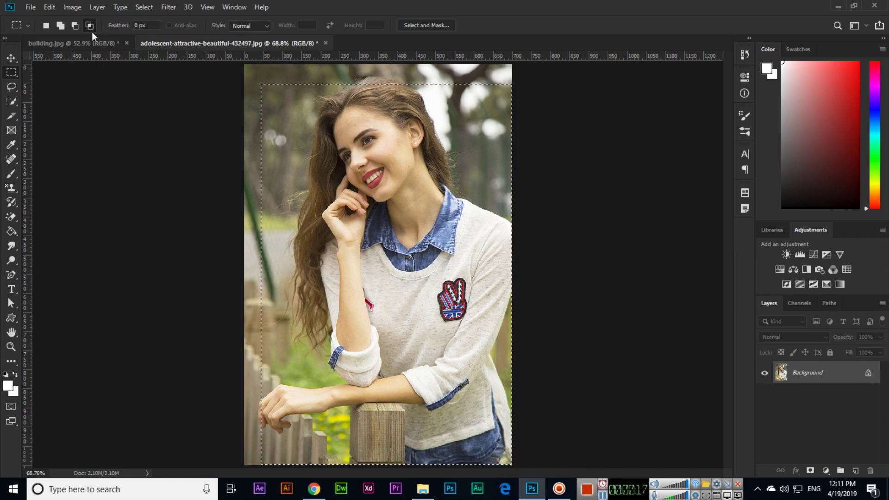
Step: Paste the woman photo into building.jpg as Layer 1, then undo the paste
left_click(88, 43)
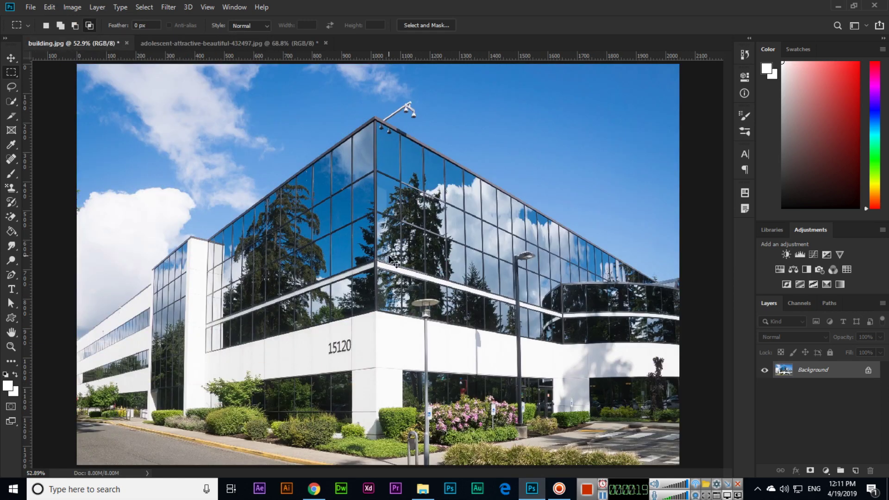
left_click(45, 25)
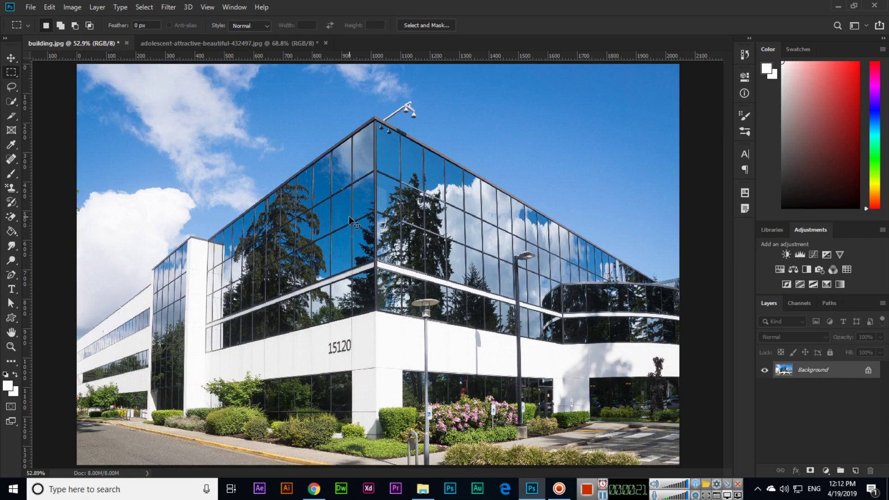
key("ctrl+v")
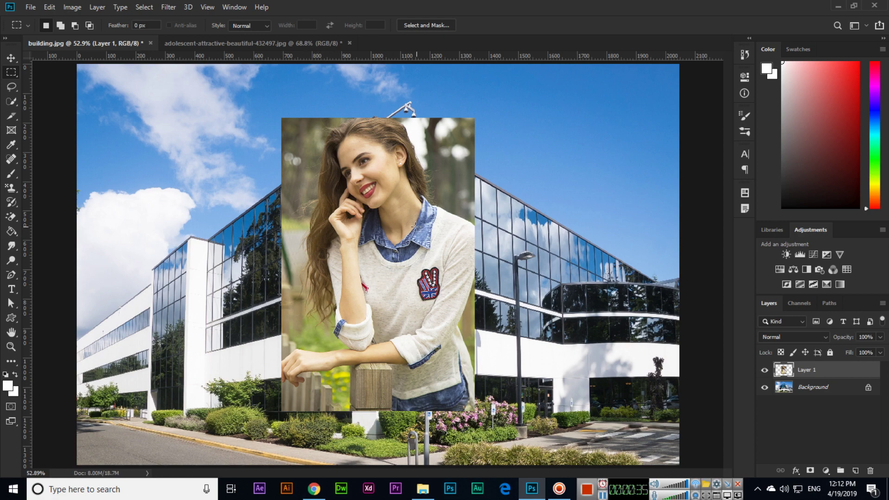
key("ctrl+z")
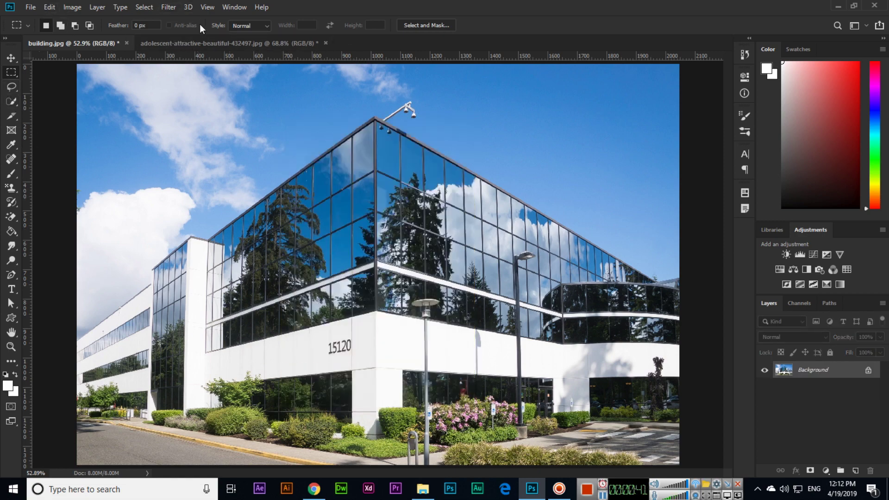
Step: Bring the building photo forward and choose the Polygonal Lasso tool
left_click(209, 43)
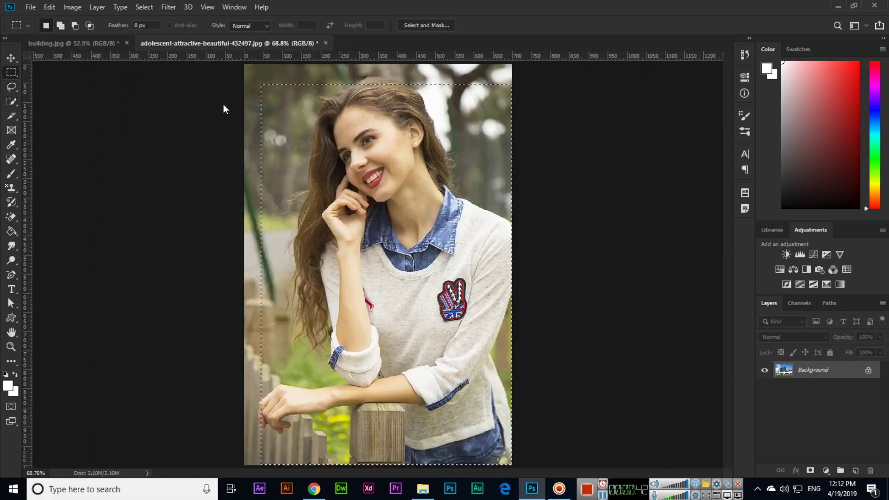
left_click(80, 42)
left_click(195, 44)
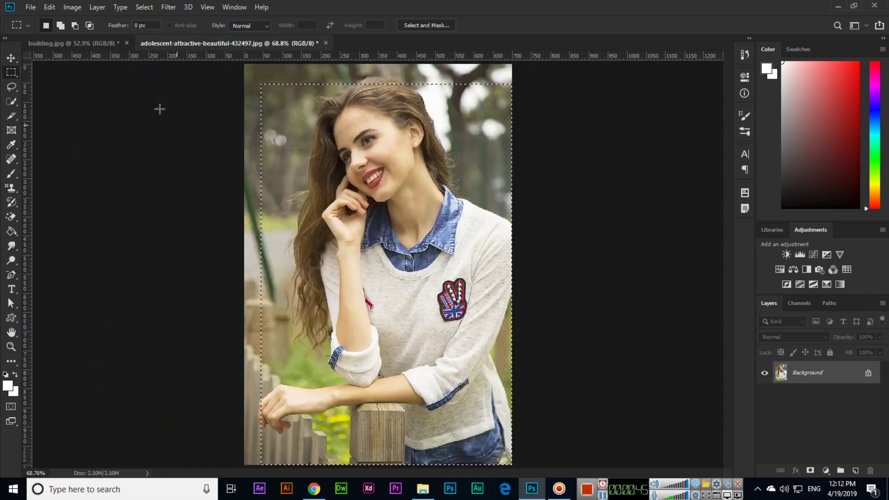
left_click(91, 42)
left_click(12, 101)
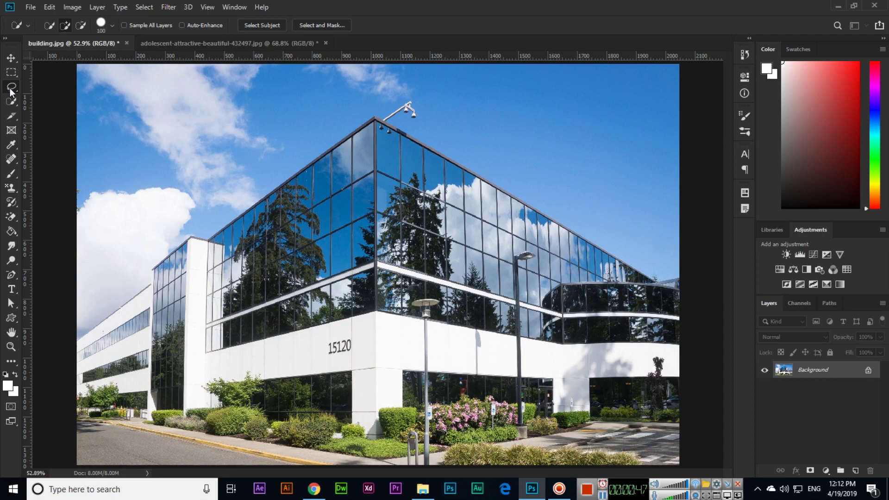
right_click(11, 91)
left_click(69, 98)
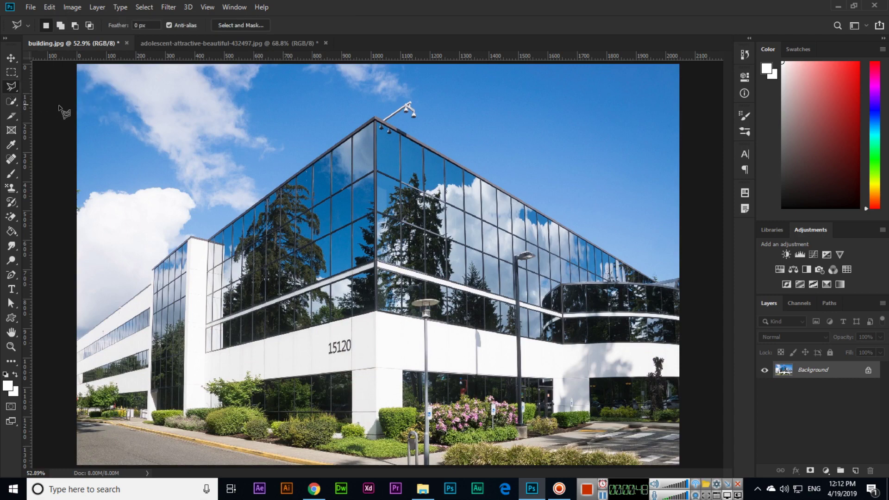
Step: Outline the glass panels left of the top corner with a polygonal selection
left_click(286, 185)
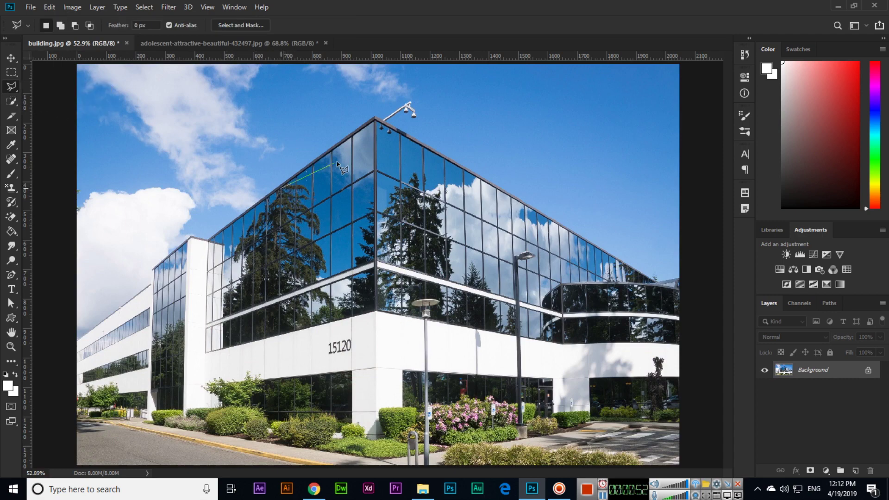
left_click(351, 139)
left_click(354, 324)
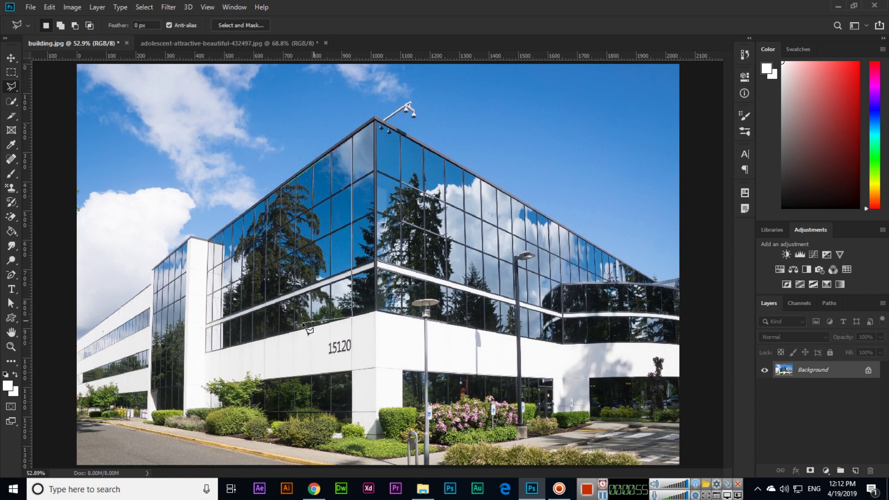
left_click(280, 333)
left_click(280, 189)
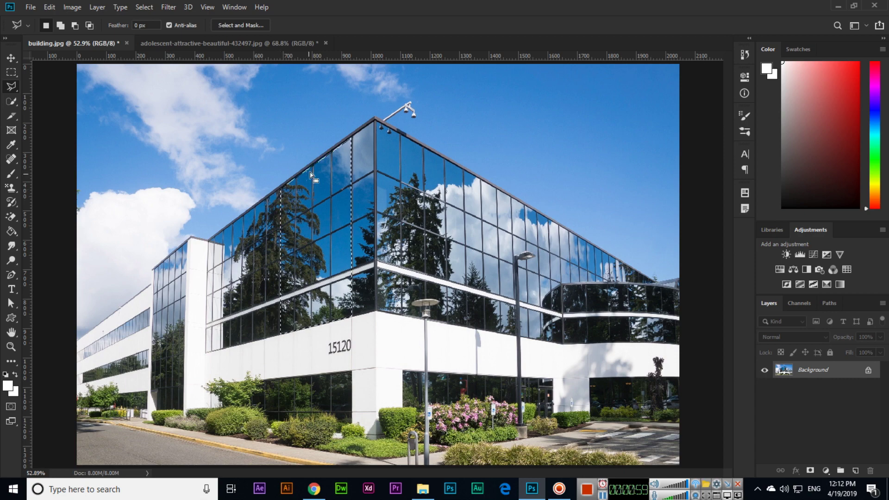
left_click(47, 5)
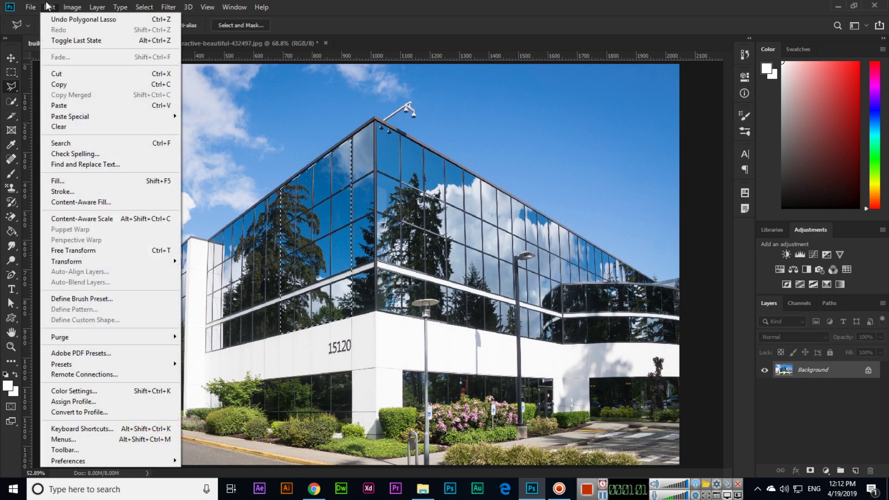
mouse_move(71, 116)
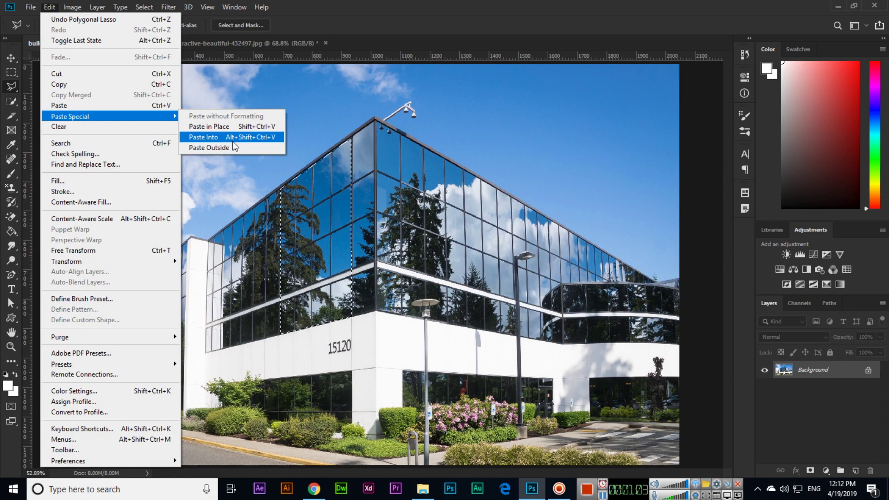
Step: Use Paste Into to place the woman photo inside the glass-panel selection as a masked layer
left_click(223, 139)
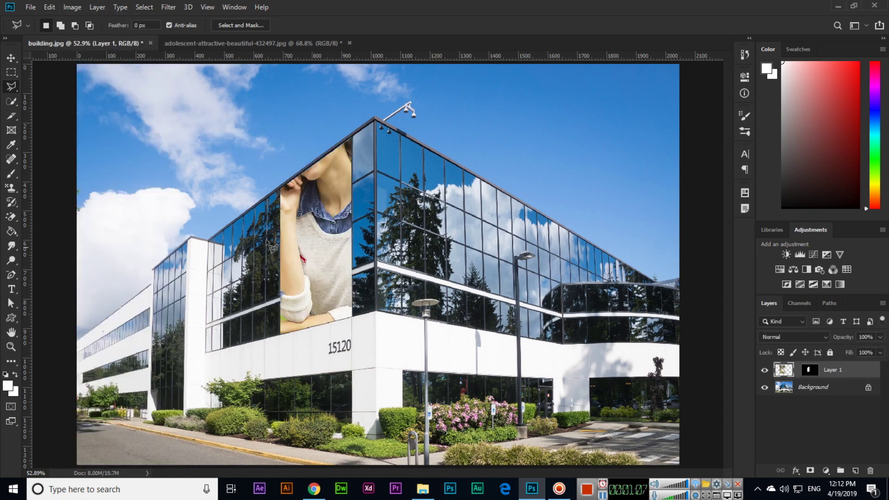
left_click(11, 59)
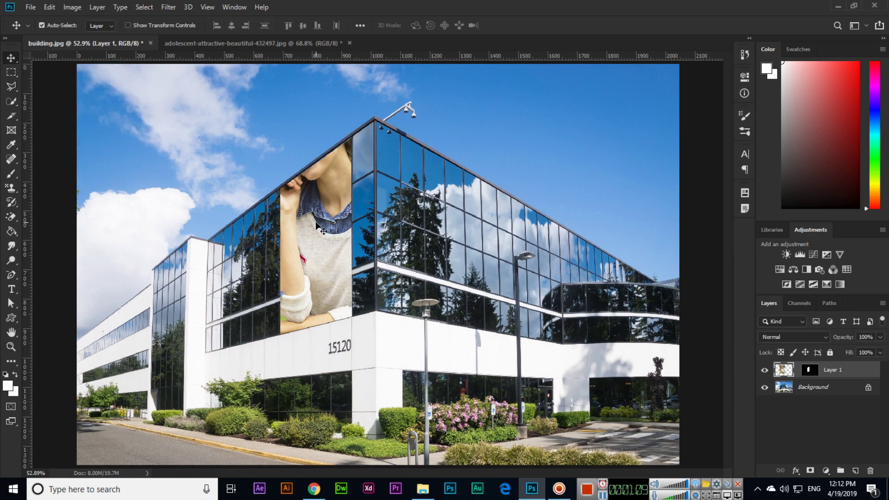
Step: Free-transform the pasted woman layer, dragging each corner toward the glass panel edges
key("ctrl+t")
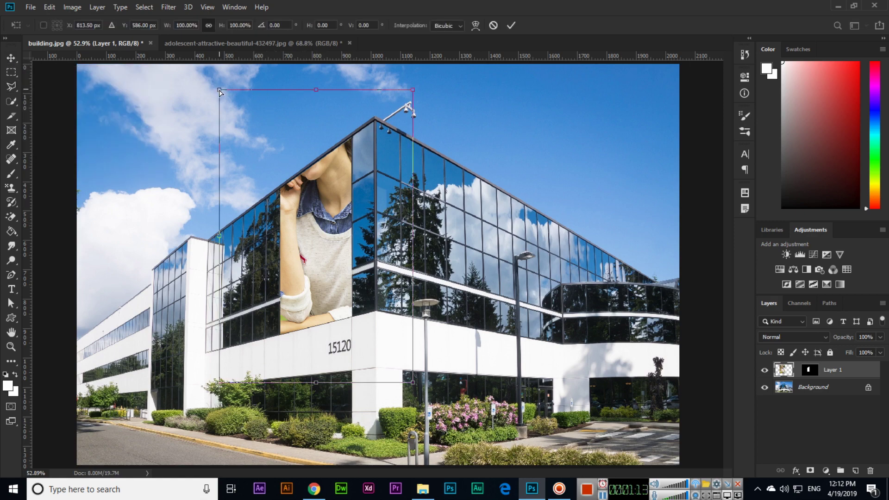
mouse_move(221, 93)
left_mouse_down()
mouse_move(281, 178)
mouse_move(281, 197)
left_mouse_up()
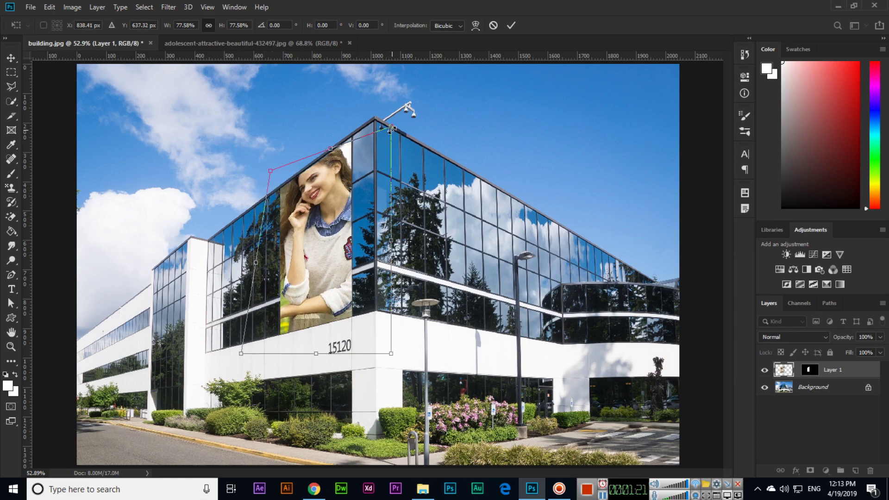
left_click_drag(270, 169, 280, 185)
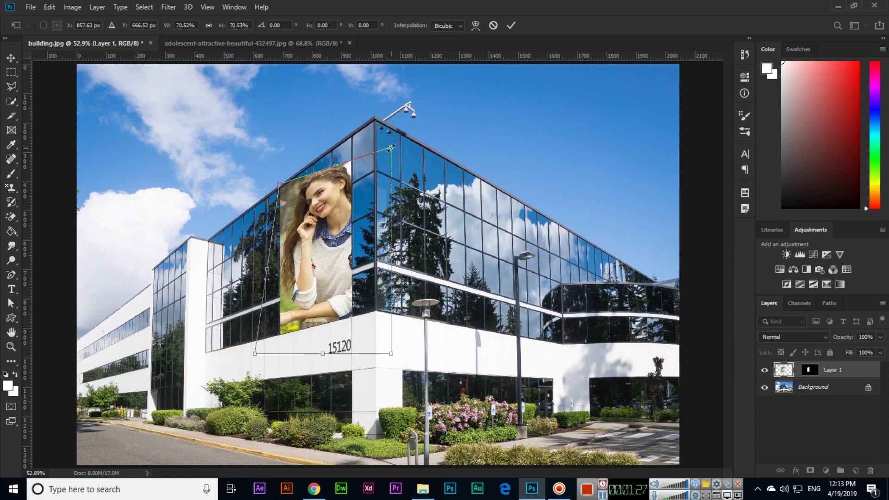
left_click_drag(394, 151, 364, 114)
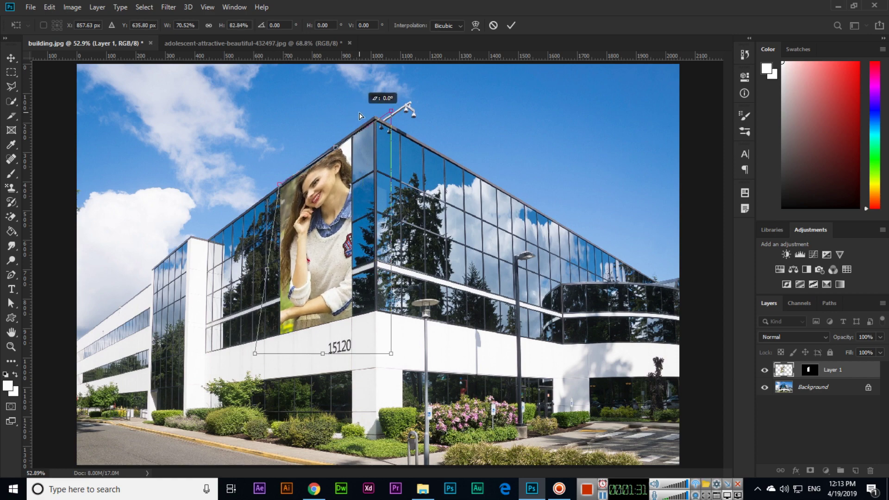
left_click_drag(365, 113, 365, 111)
left_click_drag(393, 359, 393, 316)
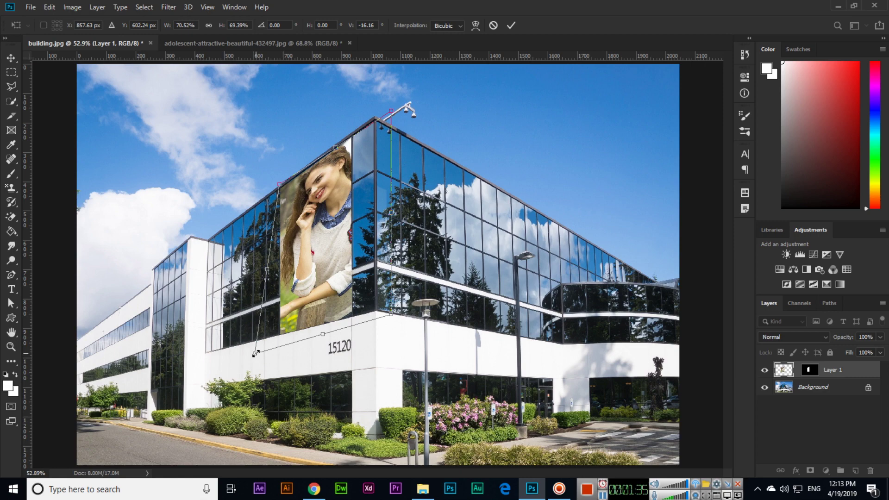
mouse_move(256, 356)
left_mouse_down()
mouse_move(282, 329)
mouse_move(278, 348)
left_mouse_up()
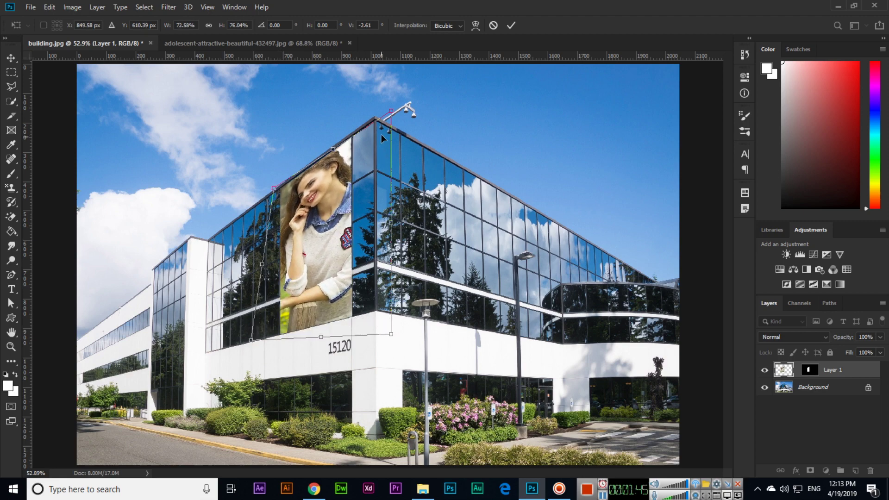
Step: Refine the corners to align with the panel and building corner, then commit the transform
mouse_move(393, 115)
left_mouse_down()
mouse_move(401, 109)
mouse_move(383, 105)
mouse_move(372, 122)
left_mouse_up()
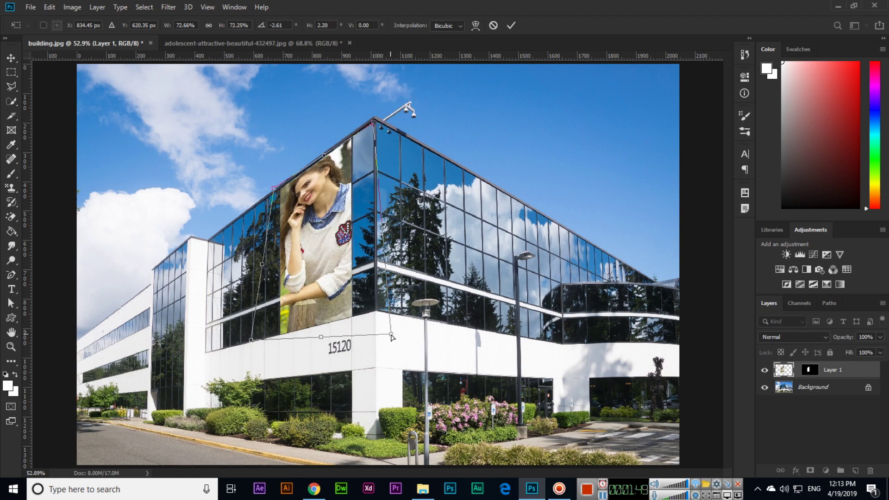
left_click_drag(392, 337, 366, 335)
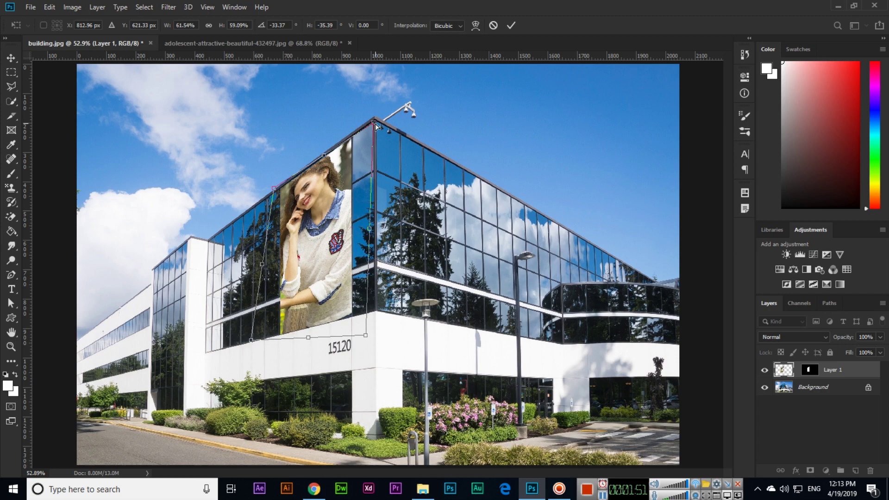
mouse_move(375, 126)
left_mouse_down()
mouse_move(367, 112)
mouse_move(352, 136)
left_mouse_up()
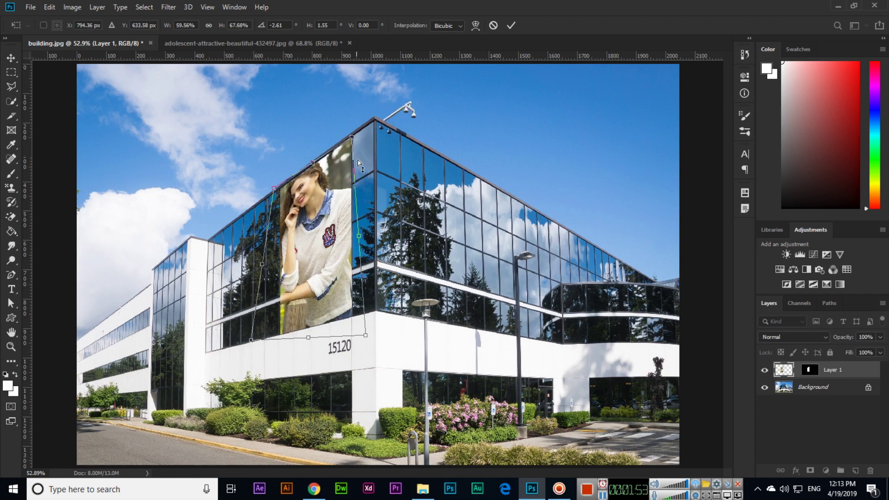
left_click_drag(366, 341, 365, 319)
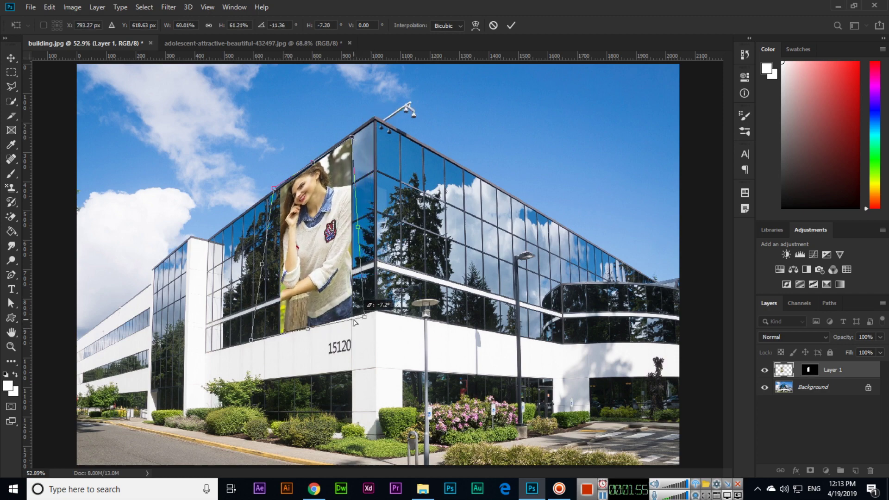
left_click_drag(253, 341, 282, 337)
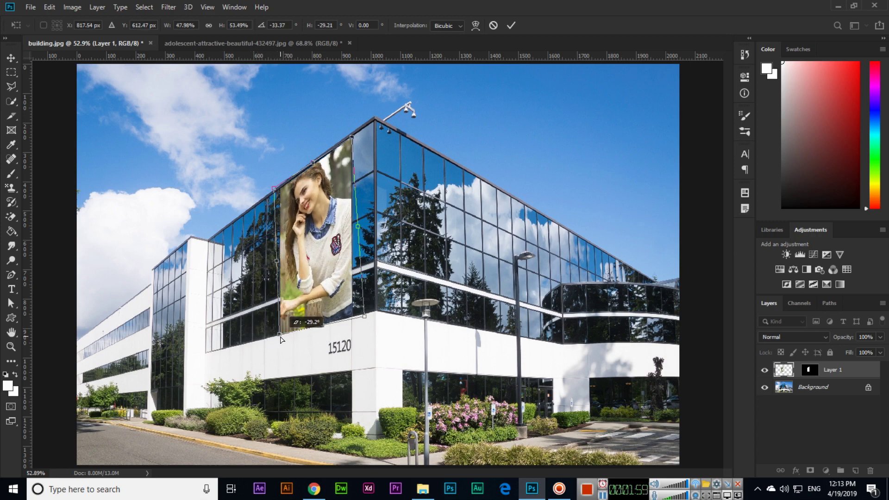
left_click_drag(274, 190, 279, 186)
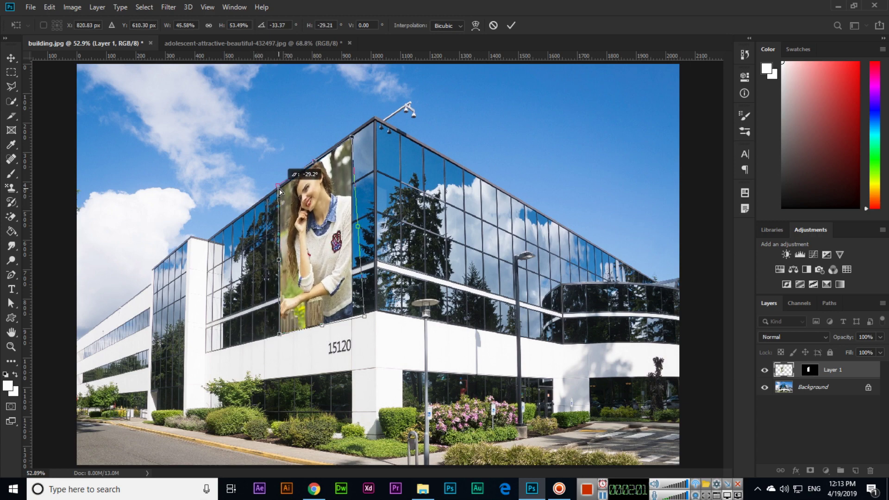
left_click_drag(367, 318, 355, 318)
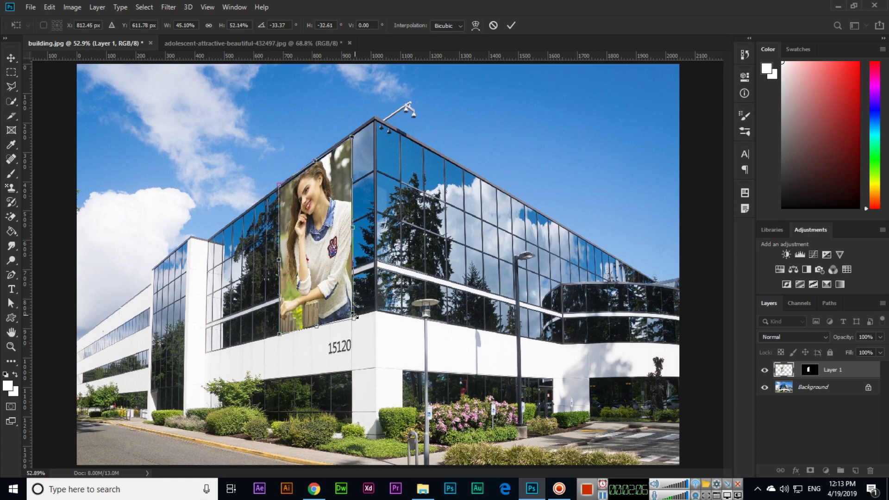
left_click(512, 24)
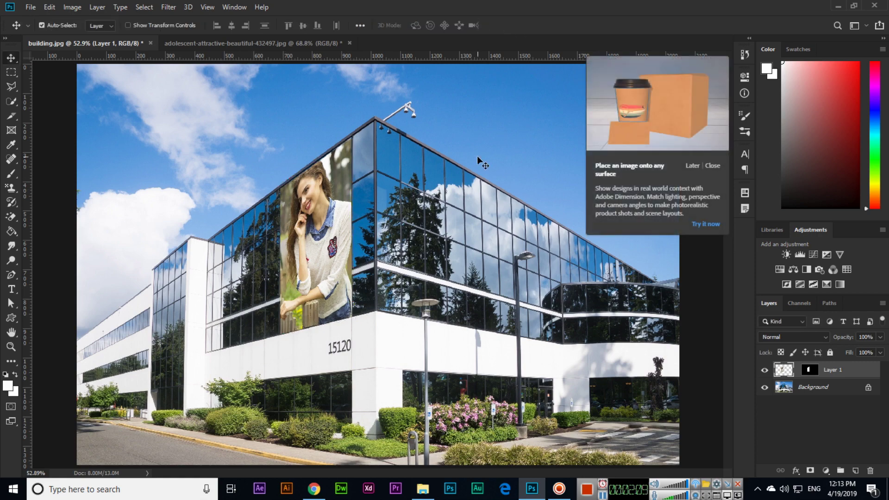
Step: Dismiss the Adobe Dimension popup, select the Background layer, and choose the Polygonal Lasso
left_click(709, 166)
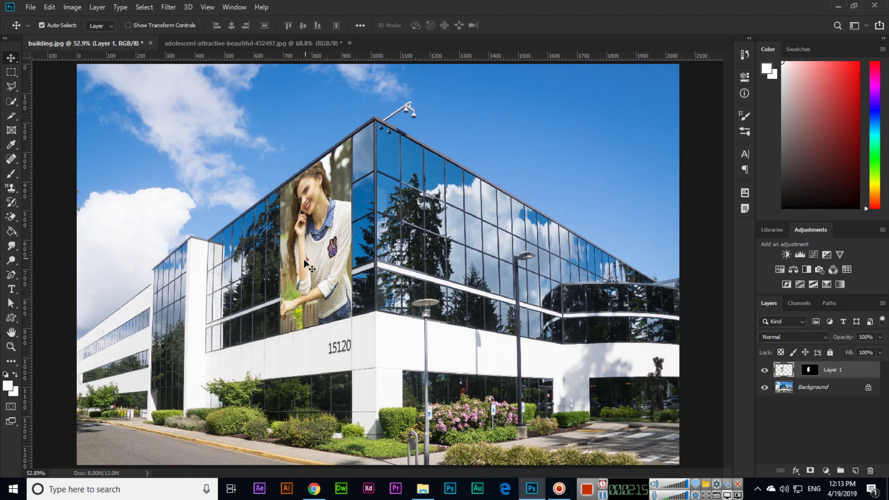
left_click(812, 387)
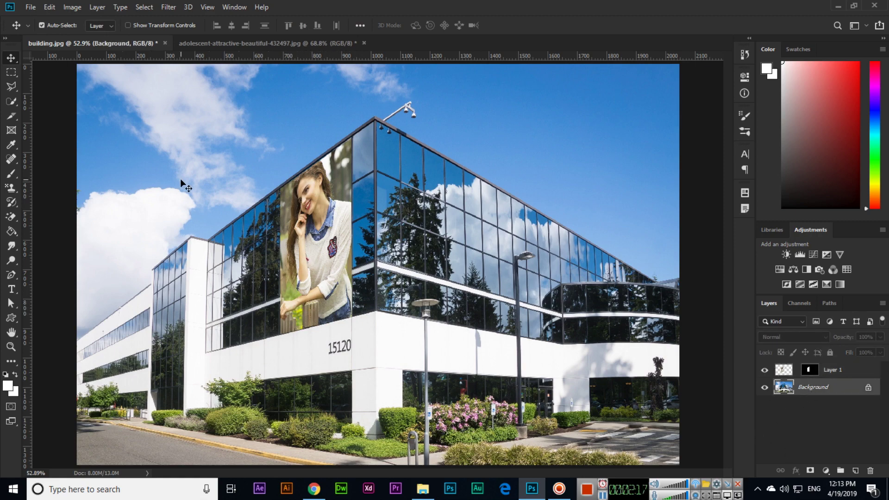
left_click(10, 86)
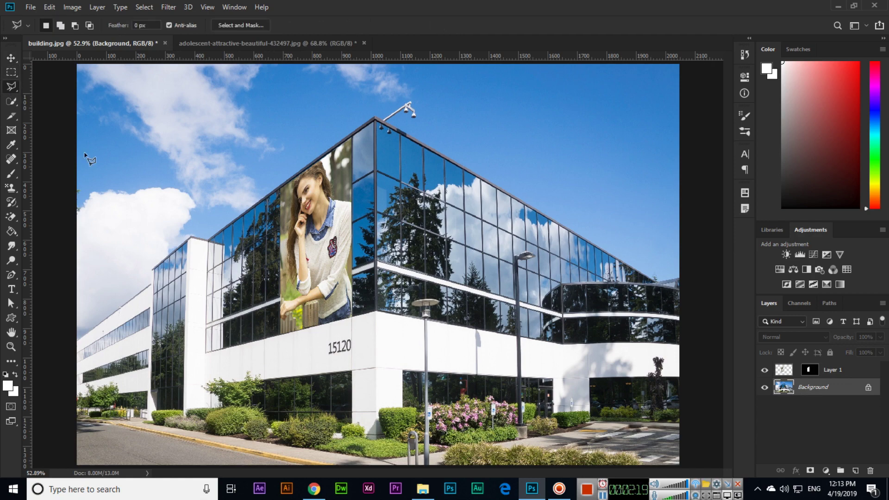
Step: Outline the narrow strip at the building's left end and Paste Into it as Layer 2
left_click(156, 272)
left_click(155, 411)
left_click(186, 410)
left_click(186, 242)
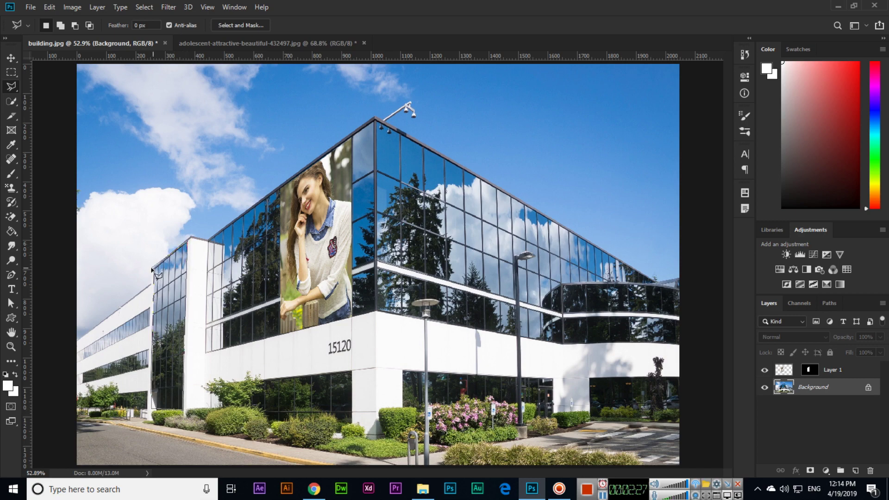
left_click(155, 273)
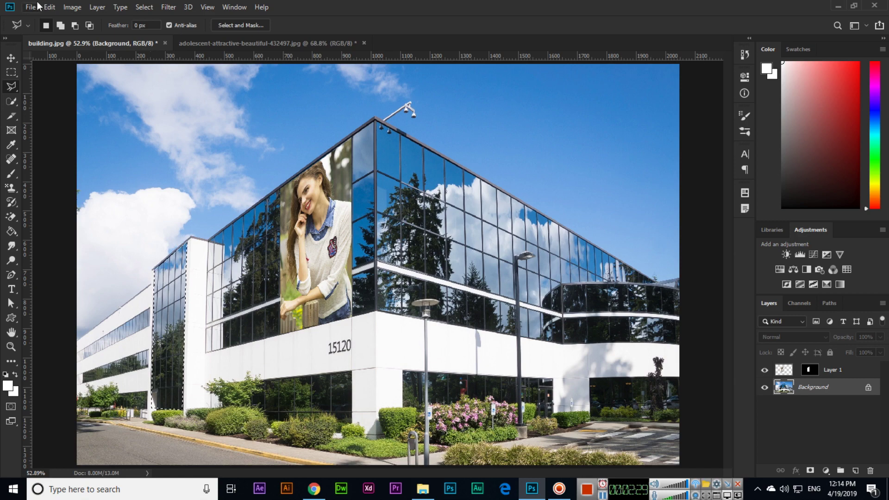
left_click(49, 7)
mouse_move(70, 117)
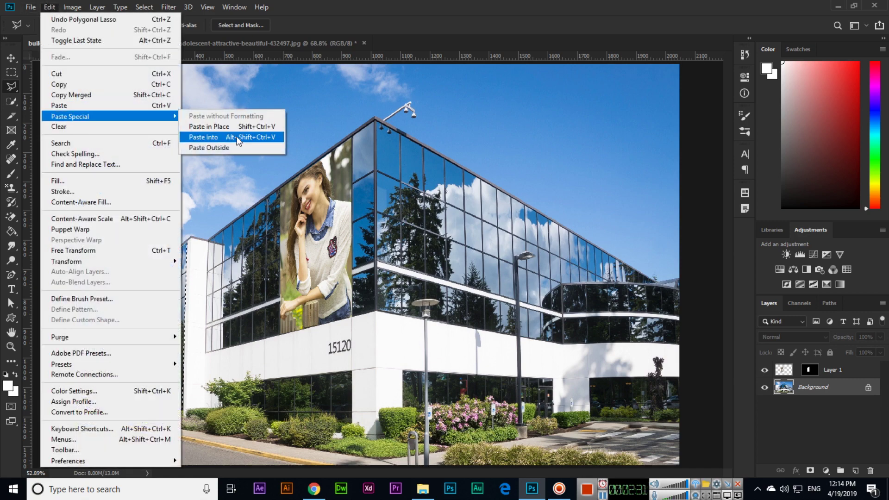
left_click(237, 141)
Step: Scale the Layer 2 photo to about 65% and move it into the left strip
left_click(12, 59)
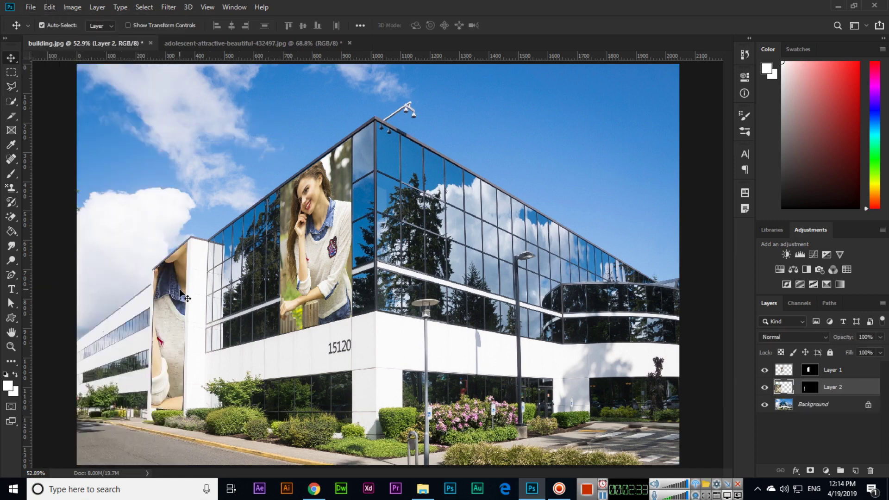
key("ctrl+t")
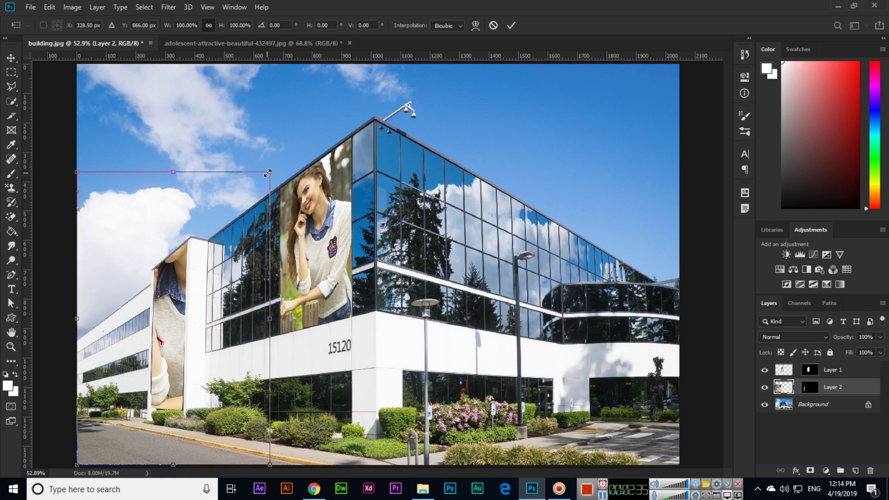
left_click_drag(271, 170, 213, 233)
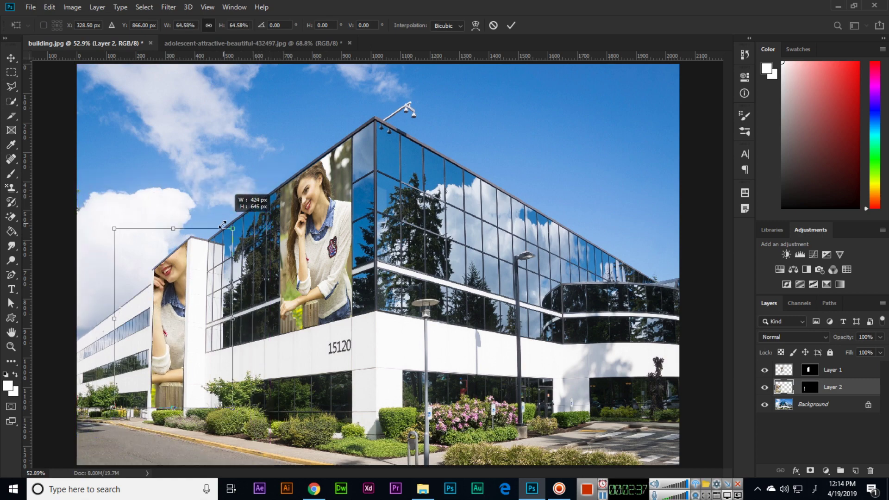
left_click_drag(213, 233, 236, 224)
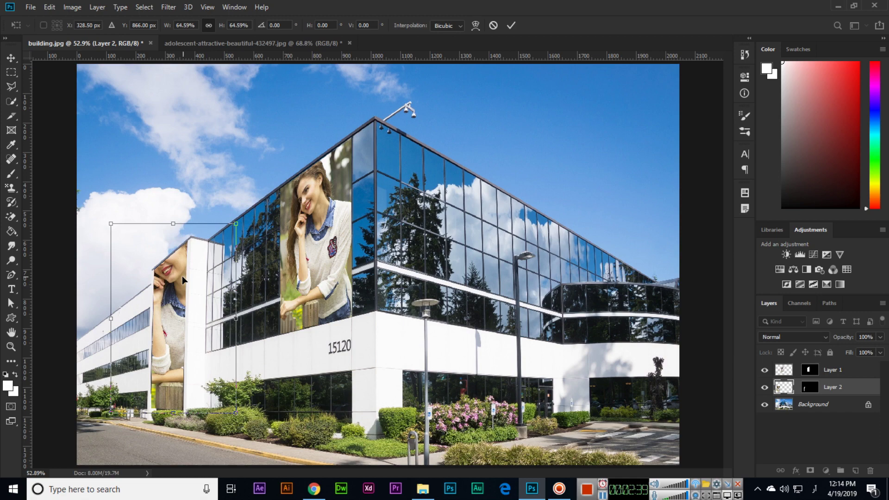
key("Return")
left_click_drag(170, 287, 181, 305)
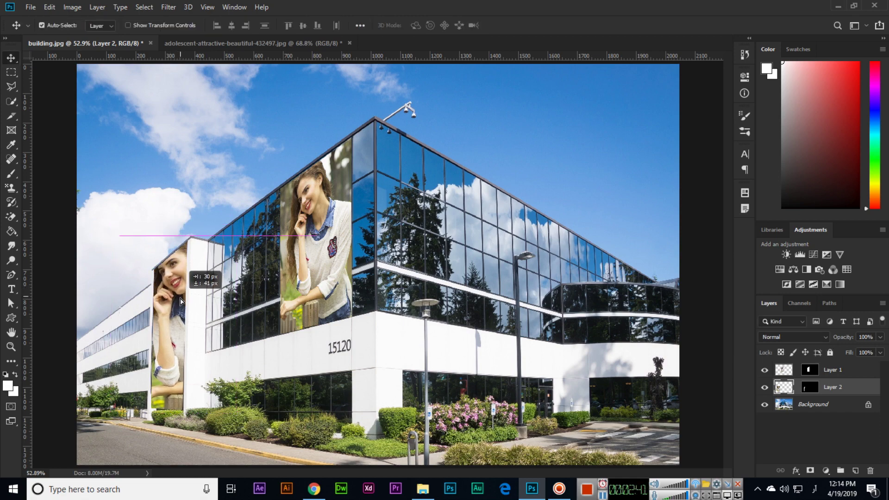
Step: Distort the Layer 2 corners onto the left panel's edges and apply the transform
key("ctrl+t")
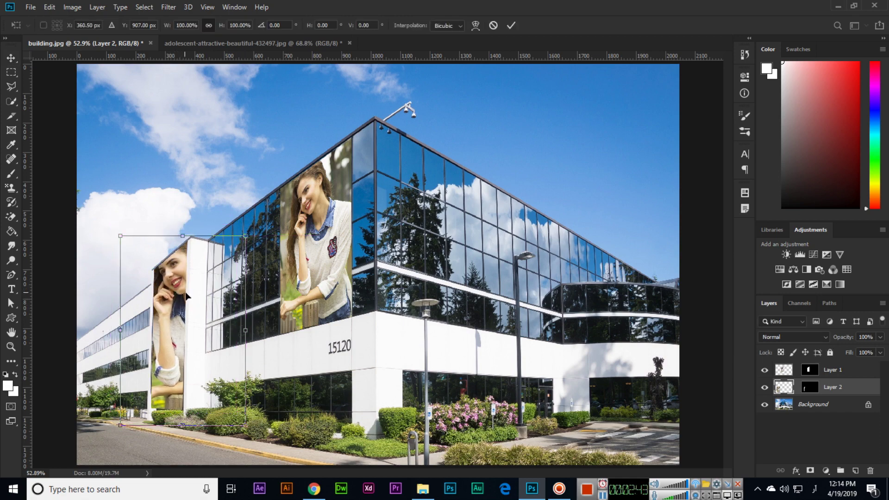
left_click_drag(120, 238, 174, 254)
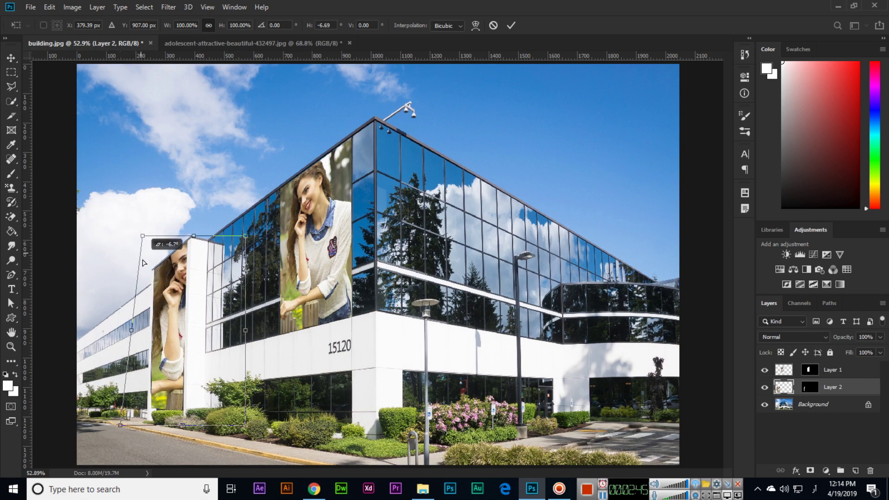
left_click_drag(247, 240, 196, 226)
left_click_drag(254, 428, 201, 426)
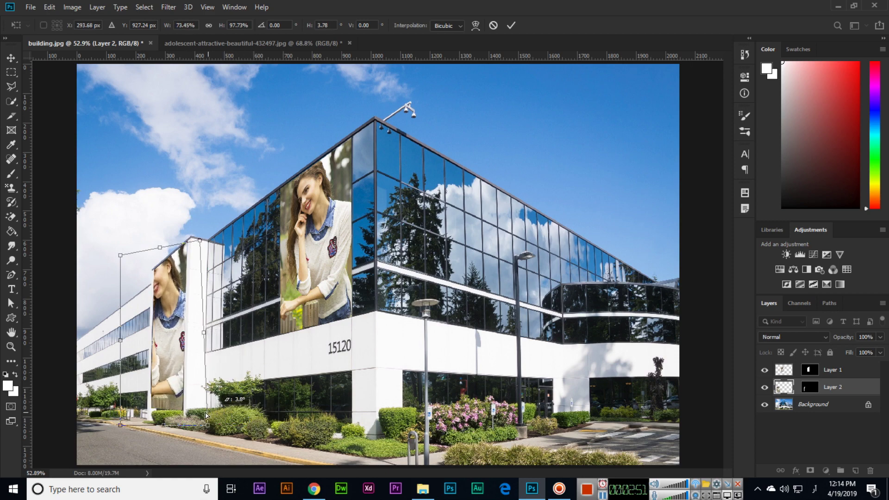
left_click_drag(119, 257, 141, 251)
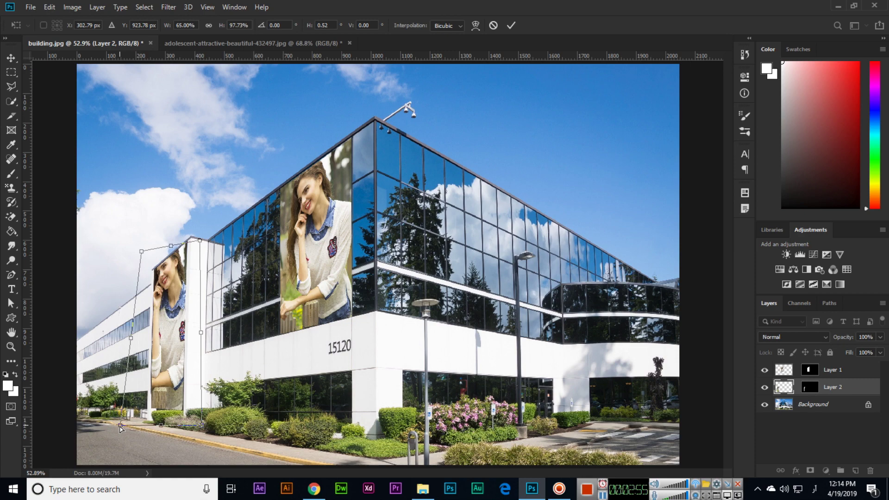
left_click_drag(120, 429, 139, 422)
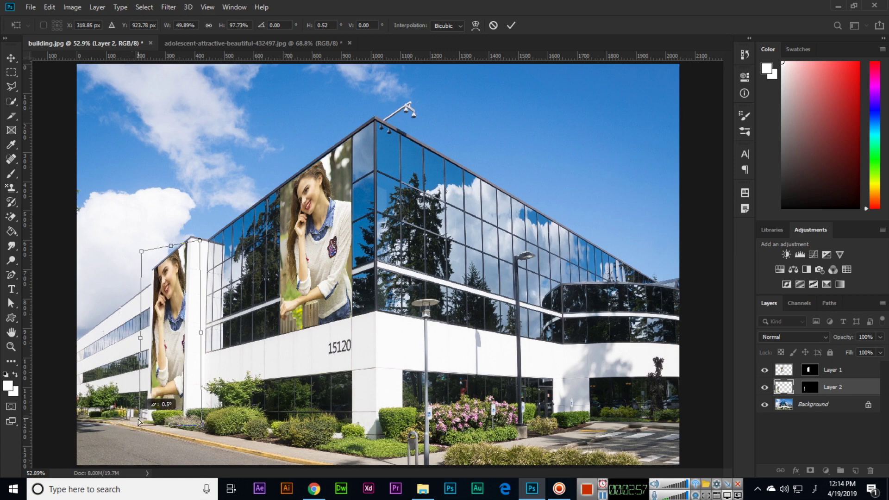
key("Return")
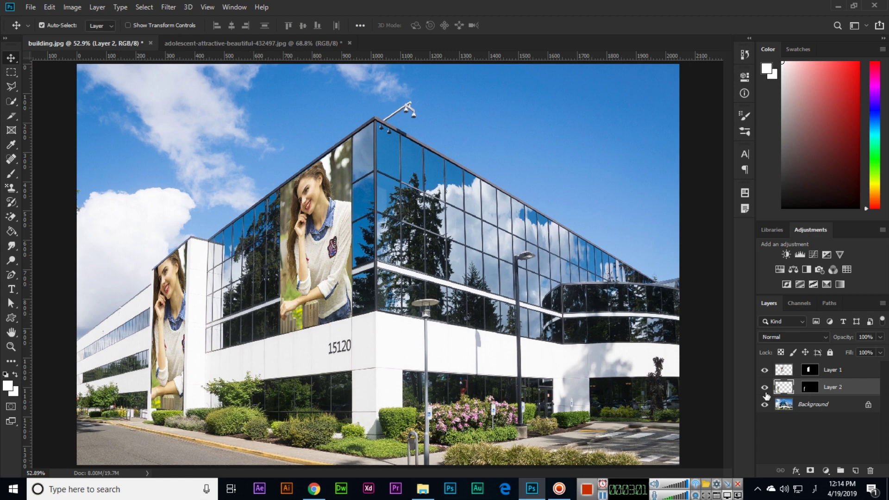
left_click(818, 406)
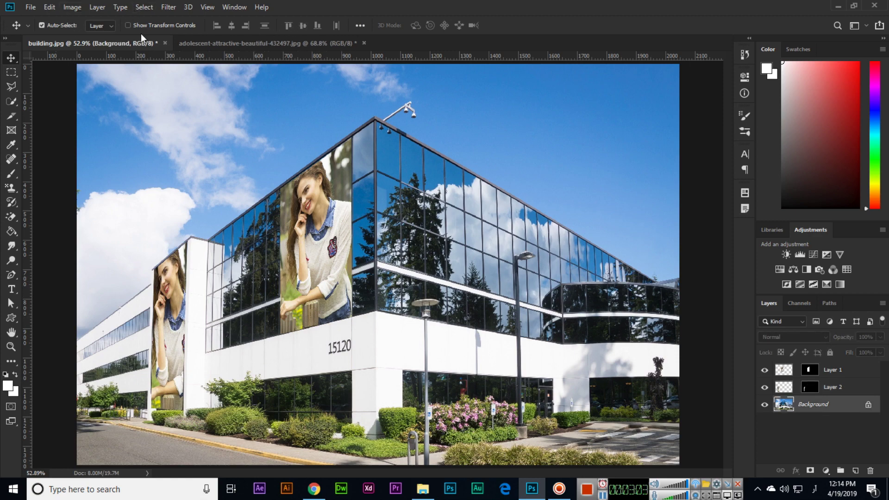
left_click(11, 73)
mouse_move(443, 129)
left_mouse_down()
mouse_move(465, 232)
mouse_move(571, 299)
left_mouse_up()
left_click(49, 7)
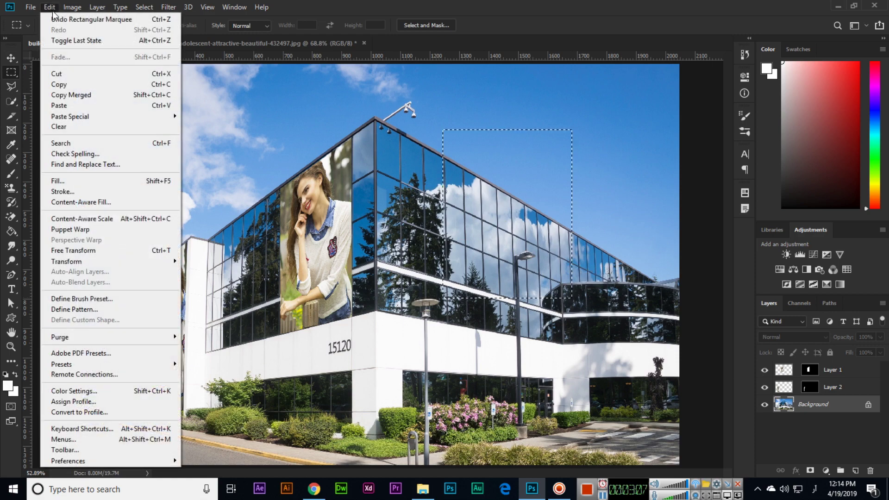
left_click(50, 8)
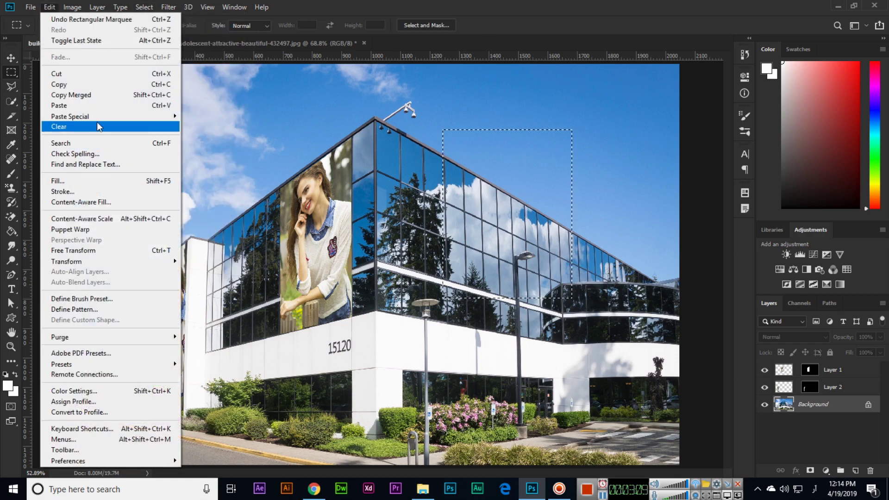
left_click(236, 148)
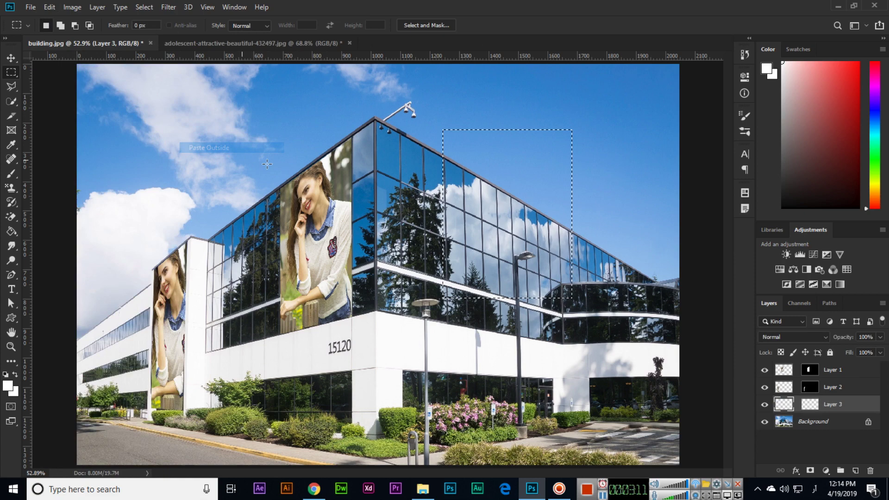
key("v")
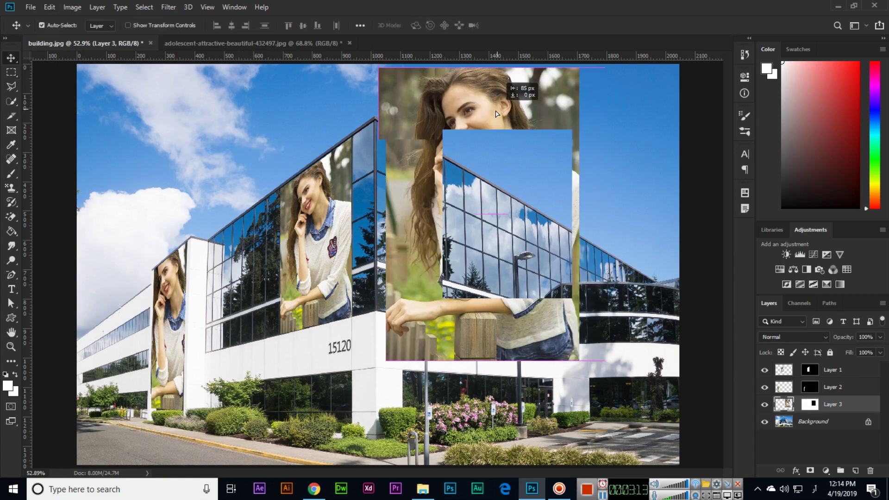
mouse_move(546, 139)
left_mouse_down()
mouse_move(548, 120)
mouse_move(435, 111)
mouse_move(535, 115)
mouse_move(517, 132)
left_mouse_up()
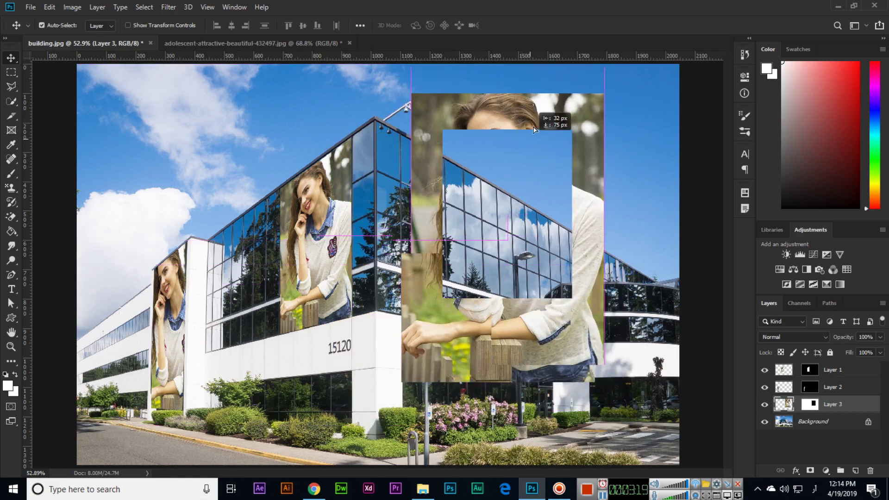
Step: Nudge the woman layer, delete it, then undo to restore Layer 3
left_click_drag(535, 129, 531, 118)
key("Delete")
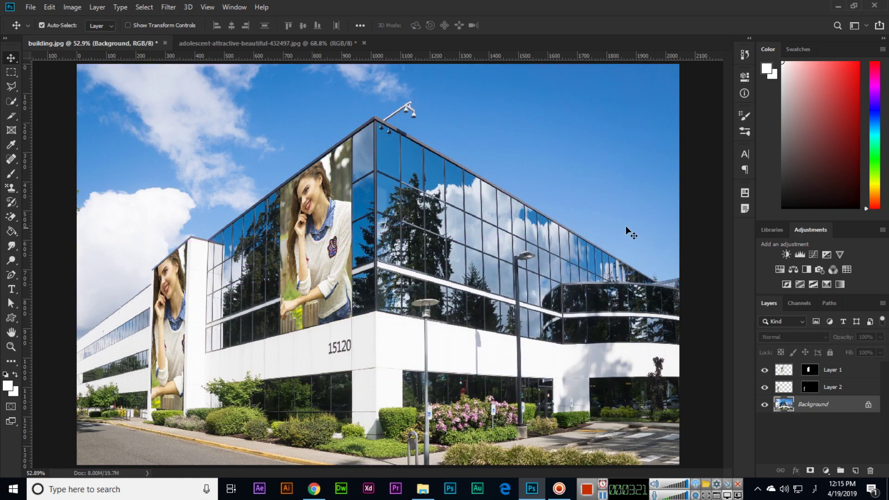
key("ctrl+z")
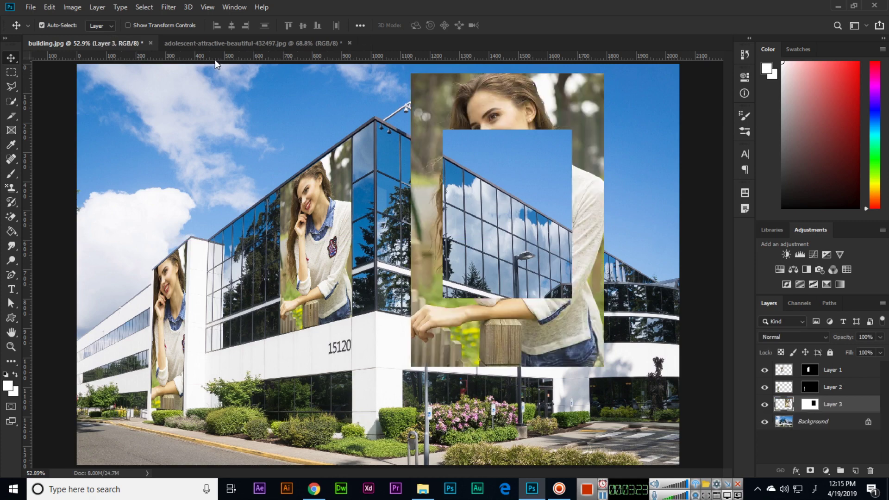
Step: Marquee the woman photo's top-left down to her cheek, paste it into the building, then delete it
left_click(249, 48)
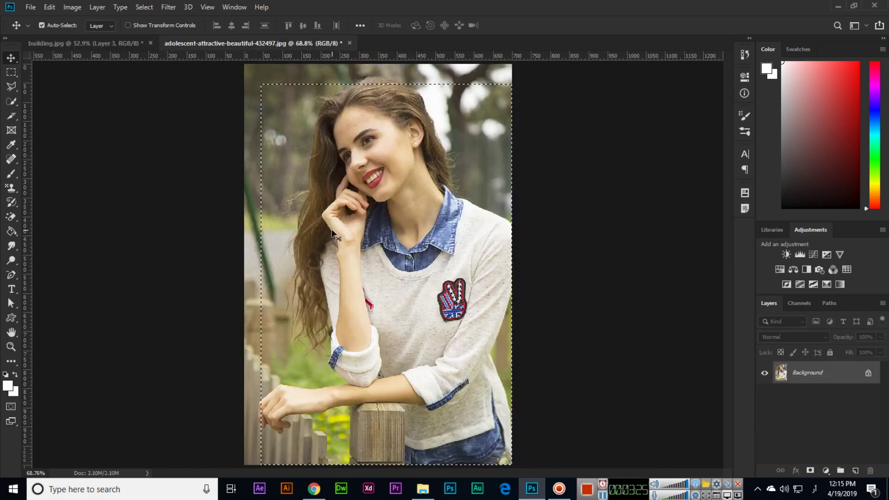
left_click(11, 72)
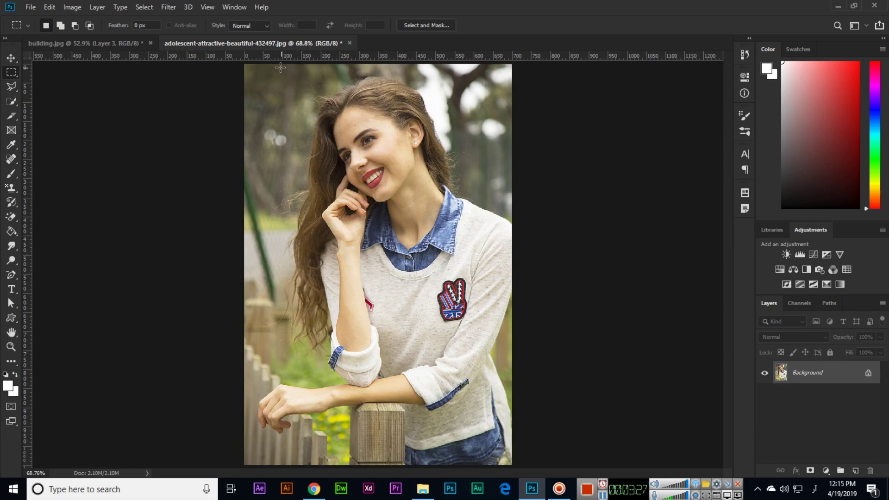
left_click_drag(237, 59, 357, 190)
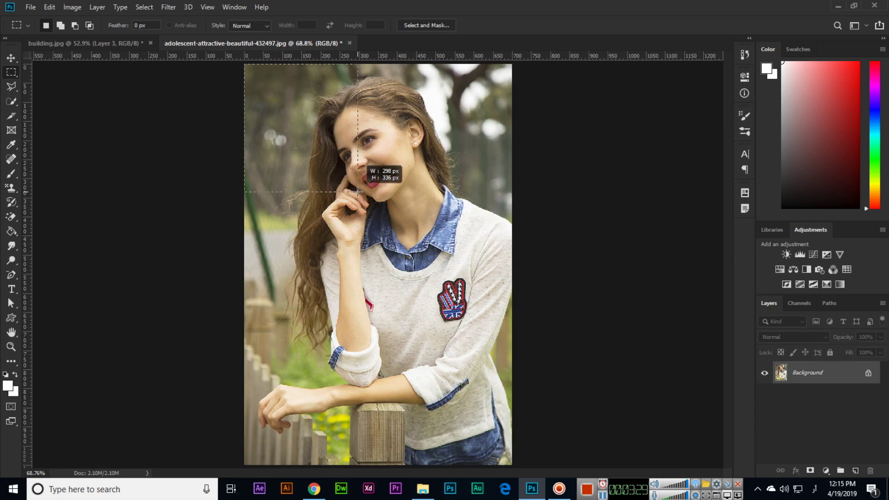
left_click_drag(357, 190, 363, 197)
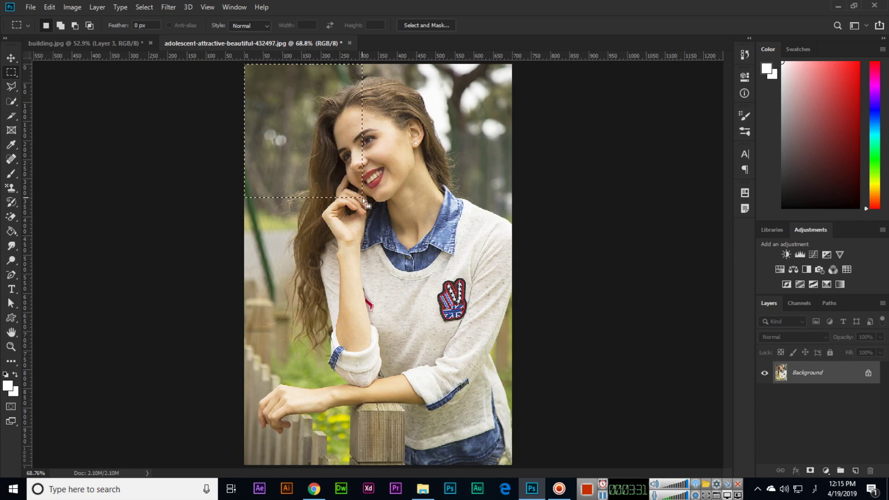
left_click(104, 44)
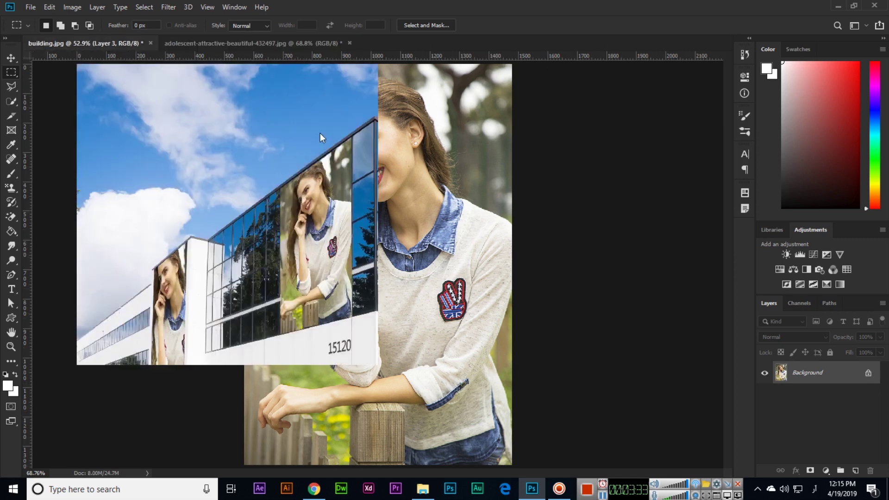
key("ctrl+v")
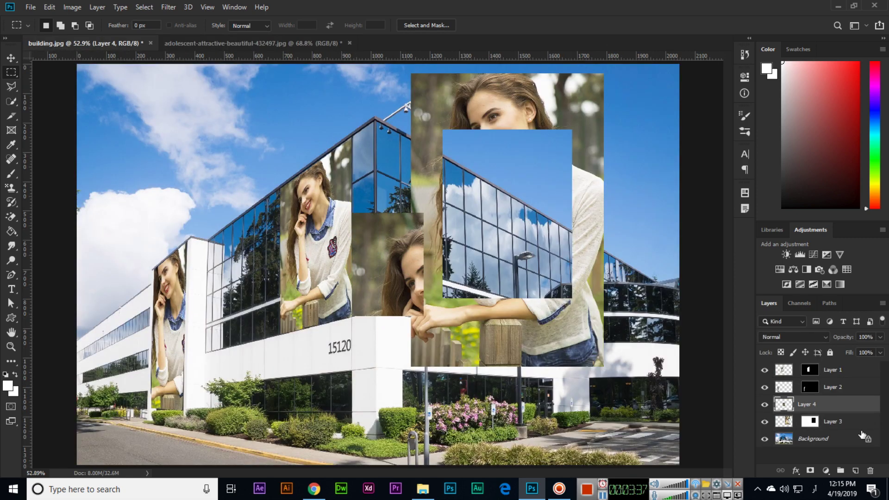
key("Delete")
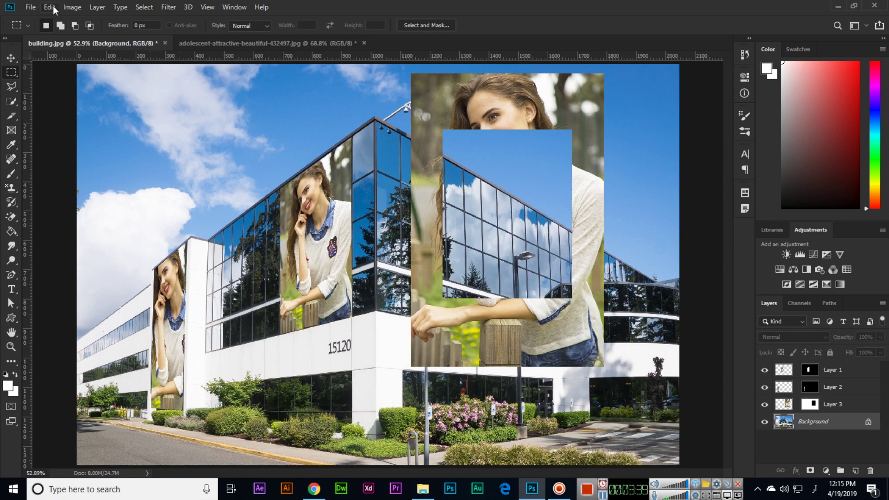
Step: Paste in Place the copied face slice as Layer 4 at the building's top-left
left_click(50, 7)
mouse_move(70, 116)
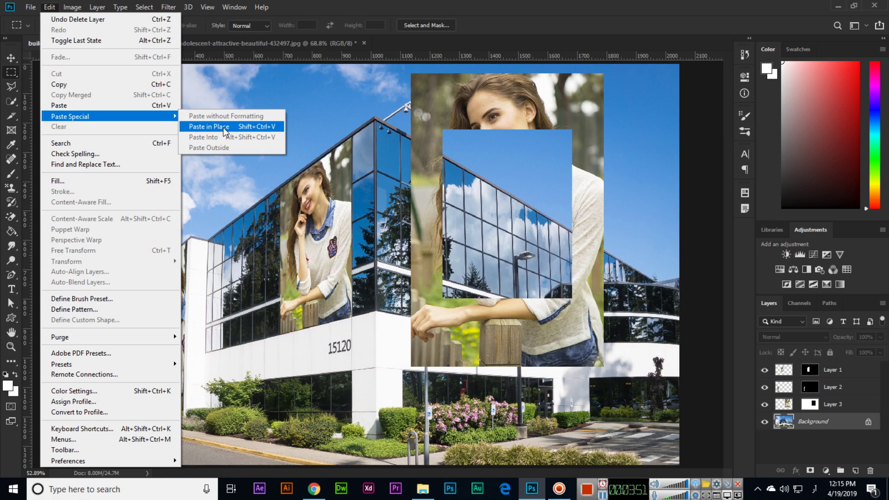
left_click(223, 127)
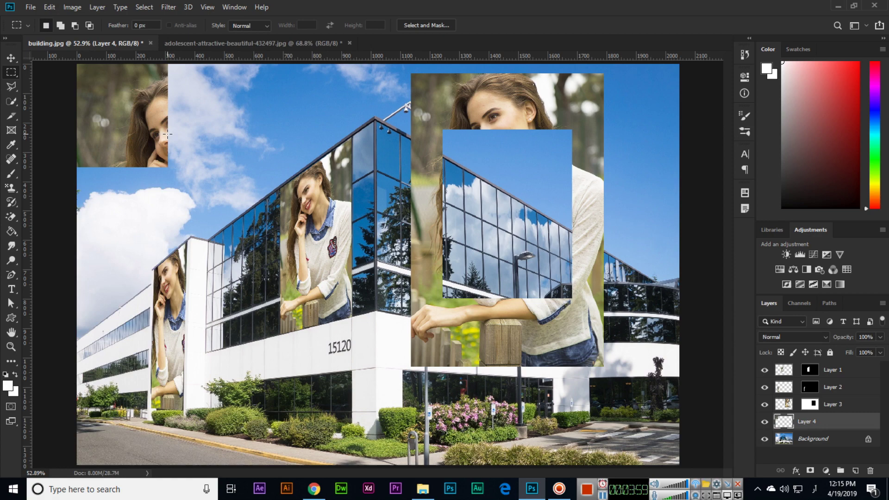
left_click(51, 7)
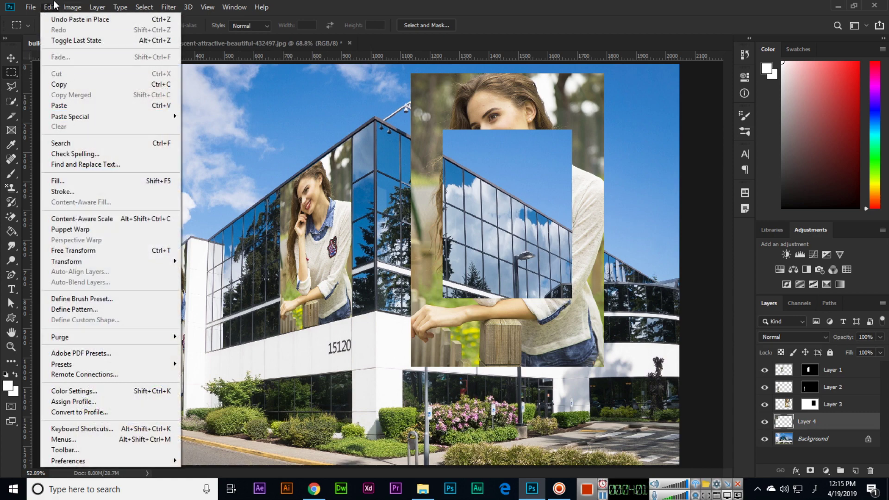
left_click(416, 5)
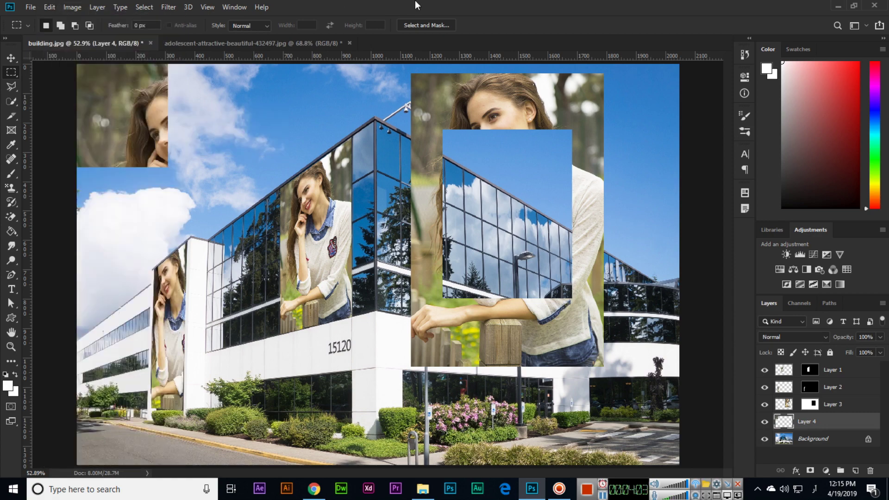